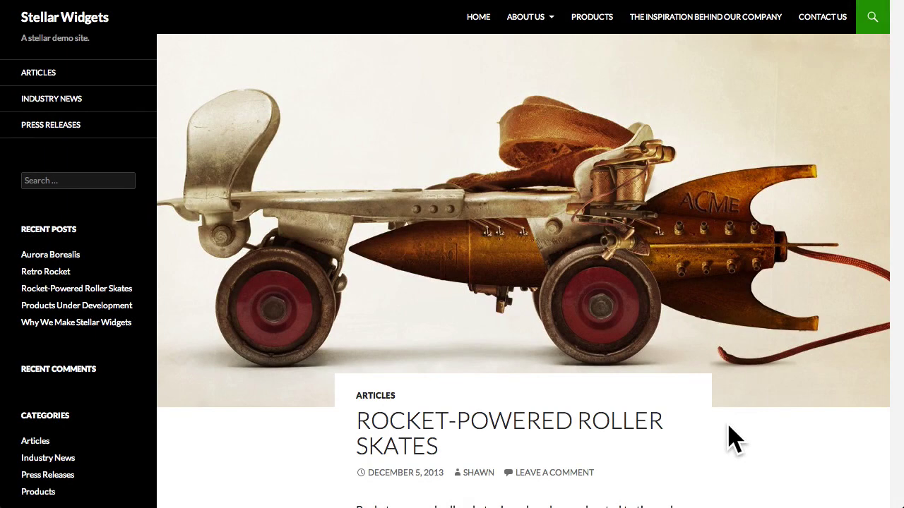
Enter the visitor's name and e-mail address in the Leave a Reply form
scroll(735, 442, "down", 10)
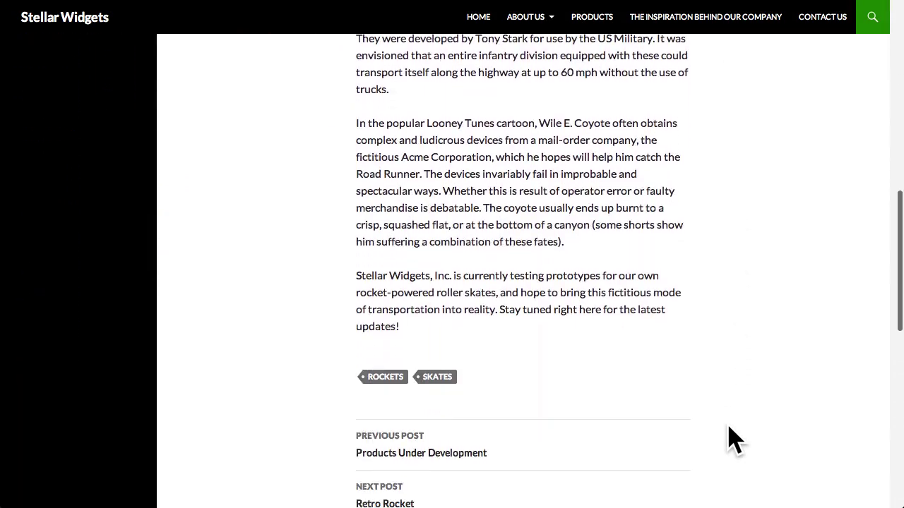
scroll(734, 442, "down", 7)
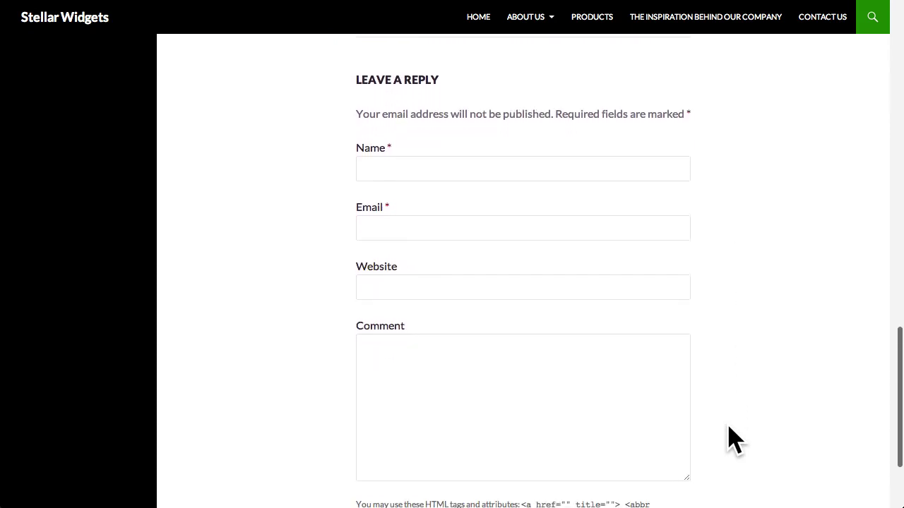
scroll(732, 439, "down", 1)
left_click(520, 131)
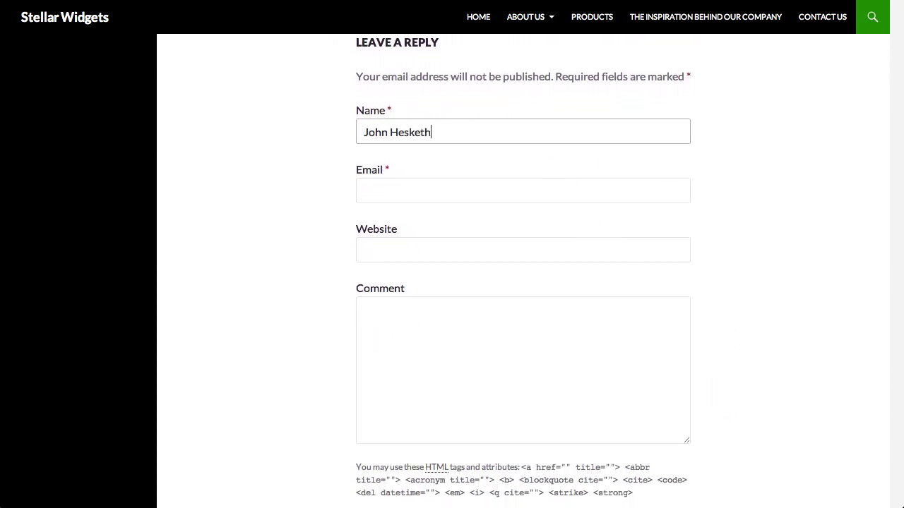
key("Tab")
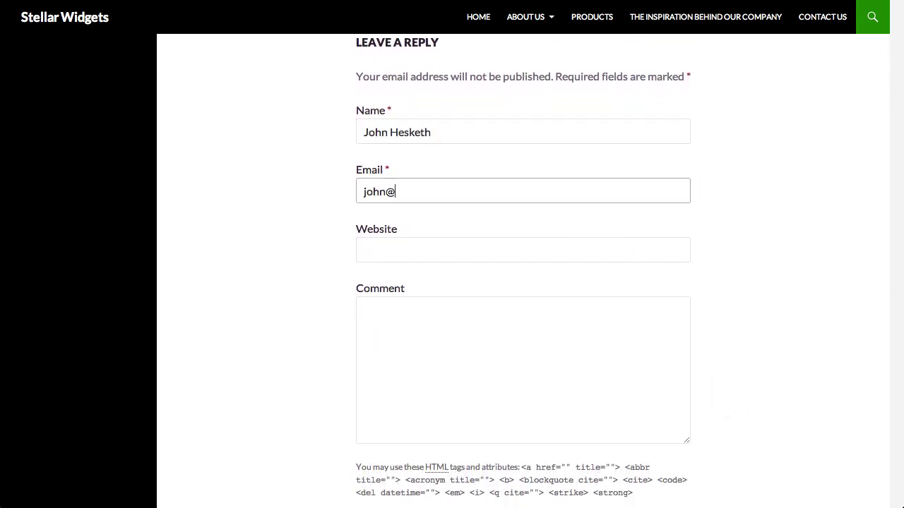
Post a comment praising the idea and asking how much weight the rocket-powered skates support
key("Tab")
key("Tab")
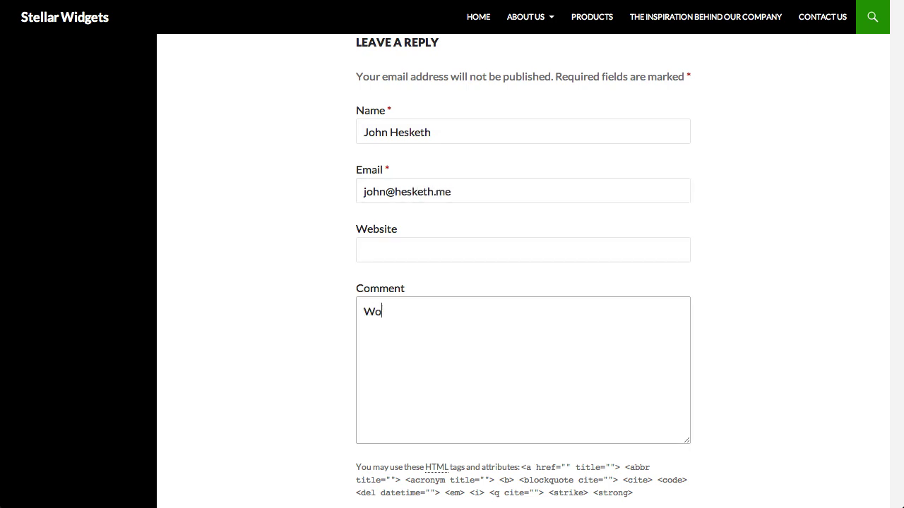
type("Wow! This is")
type("such a great idea! I was wondering how much weight your rocket-powered skates will be able to support? I mean, Wile E. Coyote seems a bit underfed, and not typical of most folks' body mass. Thanks in advance for your reply!")
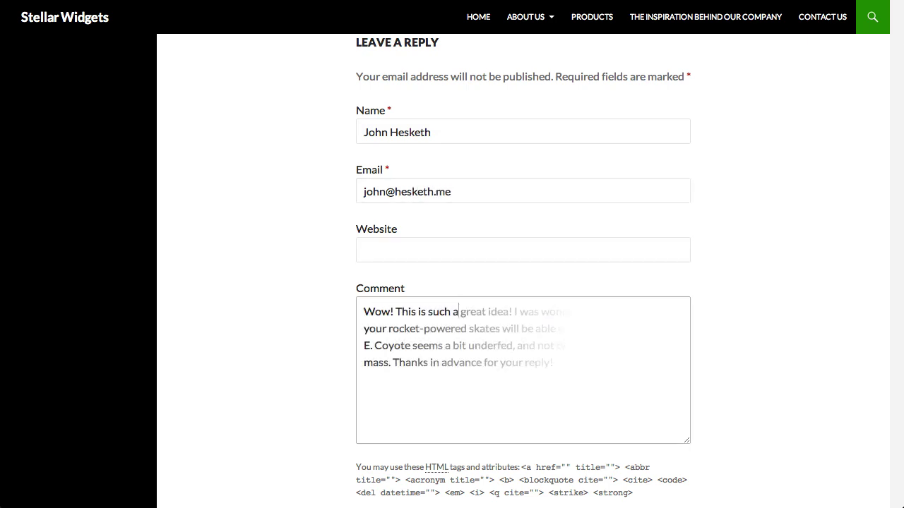
scroll(318, 373, "down", 3)
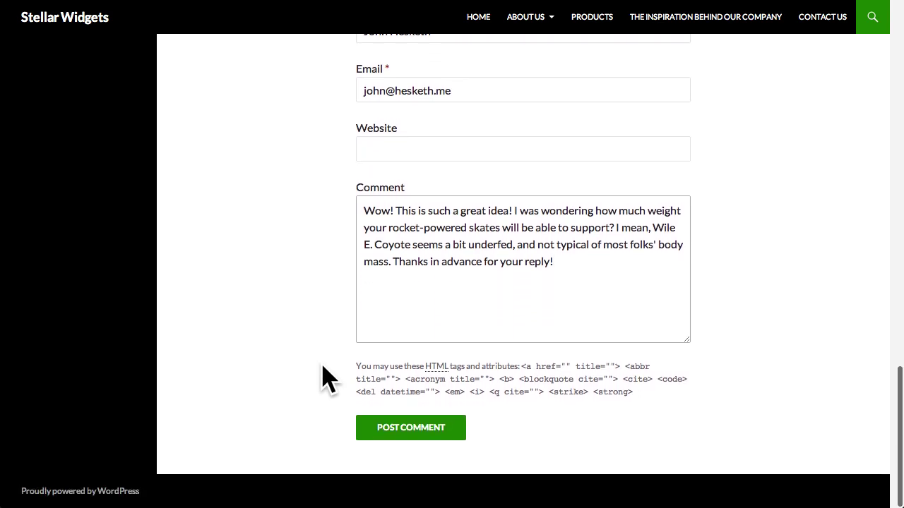
left_click(418, 433)
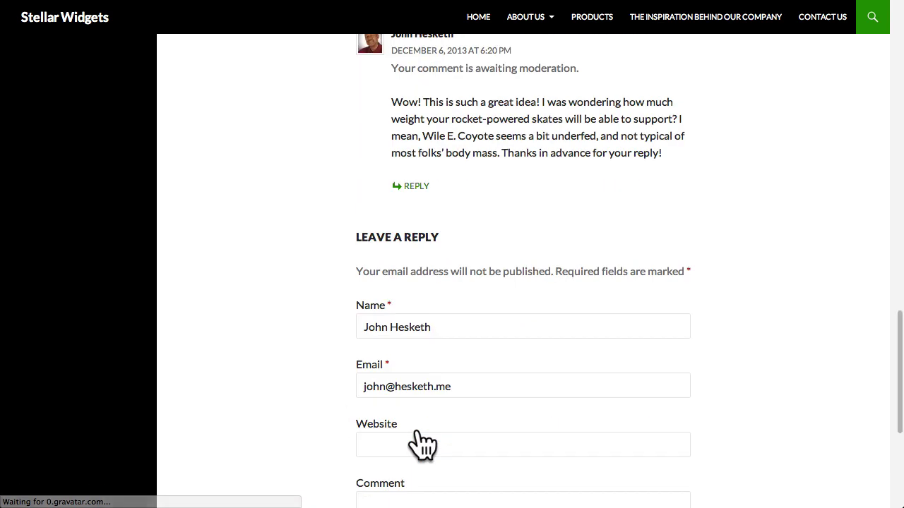
scroll(422, 444, "up", 3)
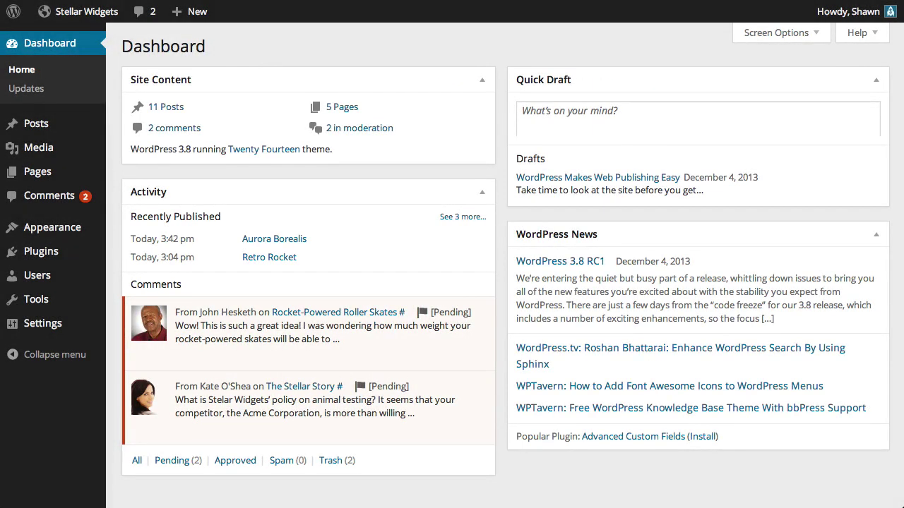
Approve the roller-skates weight question, then open The Stellar Story animal-testing comment for editing
scroll(512, 248, "down", 1)
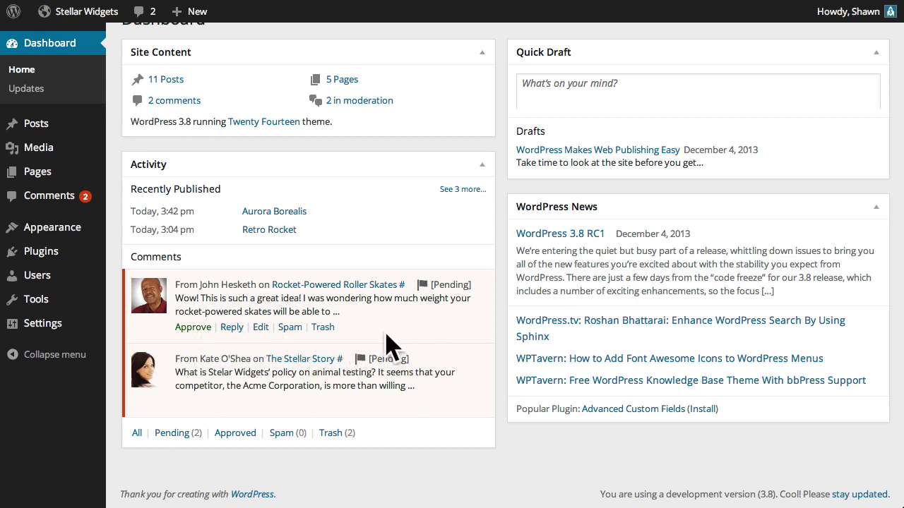
left_click(195, 328)
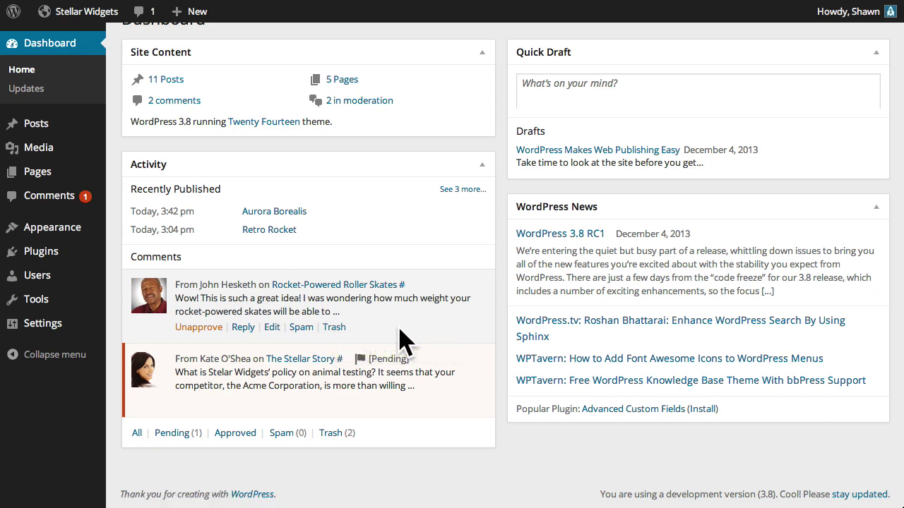
left_click(198, 329)
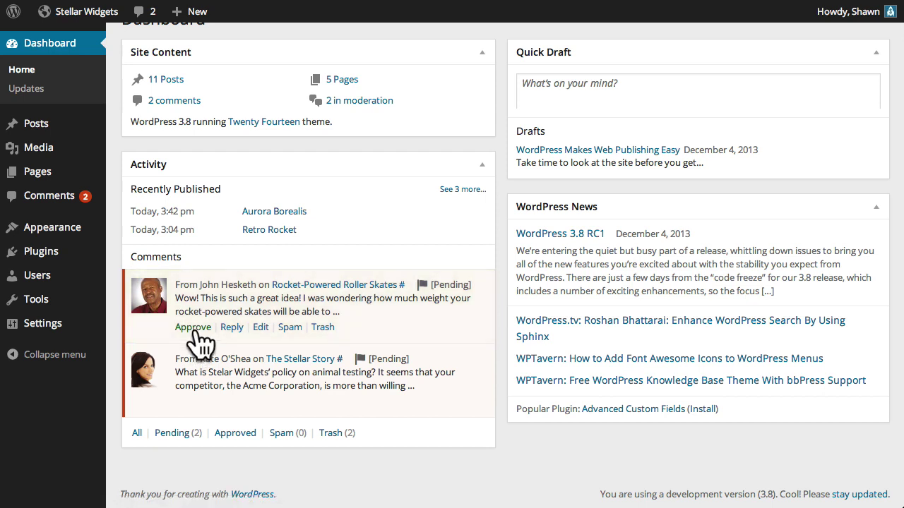
left_click(196, 331)
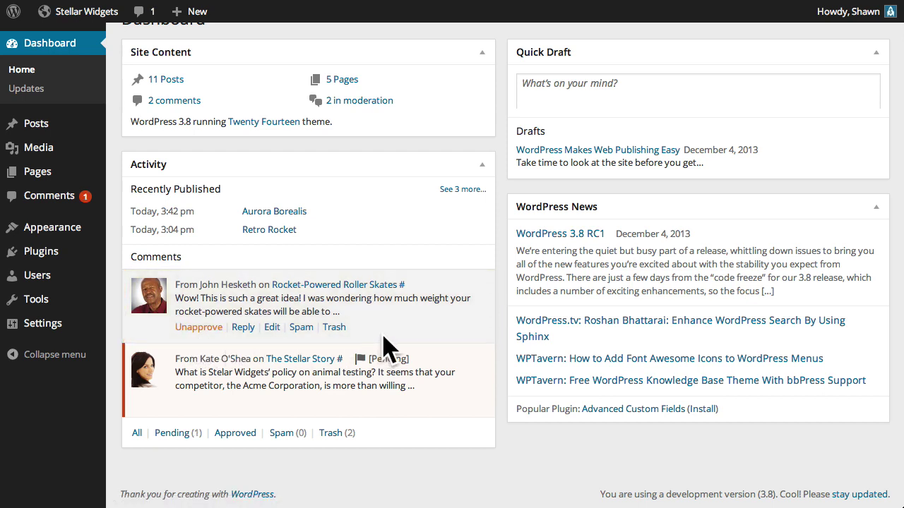
mouse_move(367, 404)
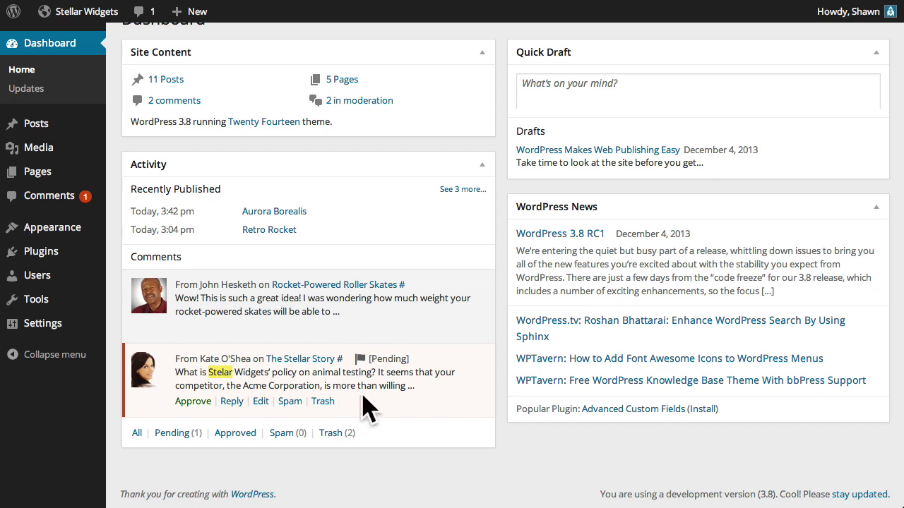
left_click(261, 401)
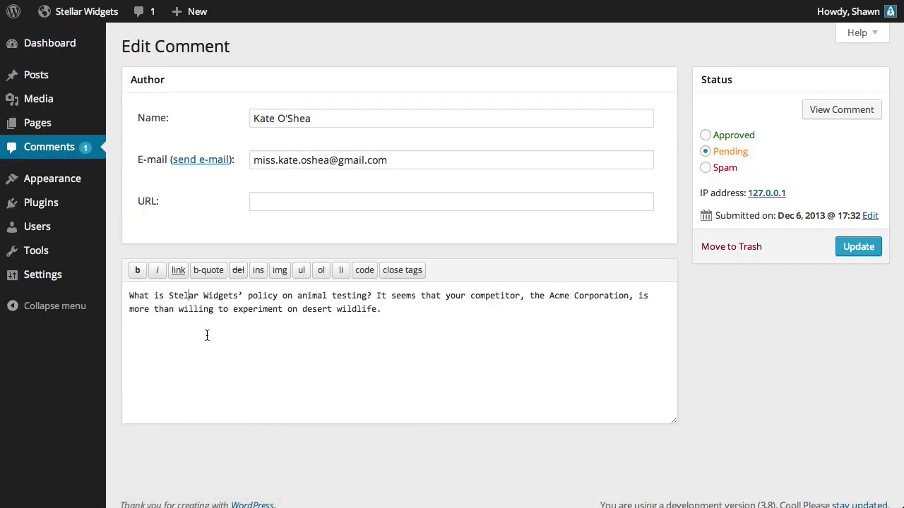
Correct 'Stelar' to 'Stellar' in the comment, set it to Approved, and update it
type("l")
left_click(738, 137)
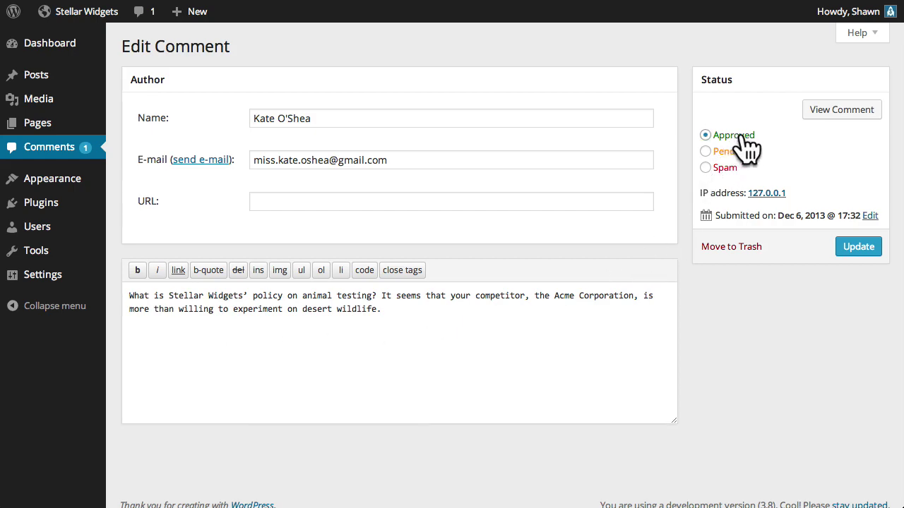
left_click(858, 249)
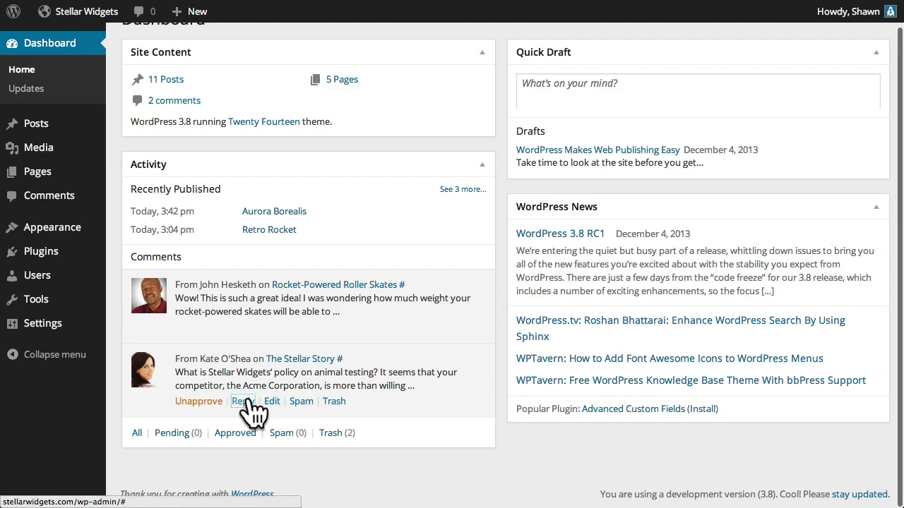
Post a reply stating Stellar Widgets never tests its products on animals
left_click(244, 401)
type("Thanks for your thoughtful question, Kate. Stellar Widgets never tests its products on animals — cartoon or otherwise. Rather, we rely upon carefully-constructed computer simulations to ensure that every one of our products meets our highest standards for quality before we release it to the public.")
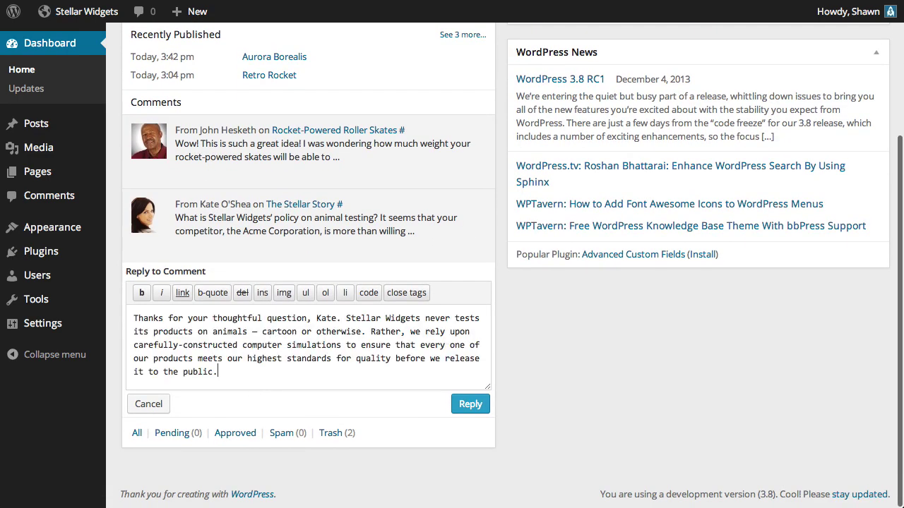
left_click(471, 406)
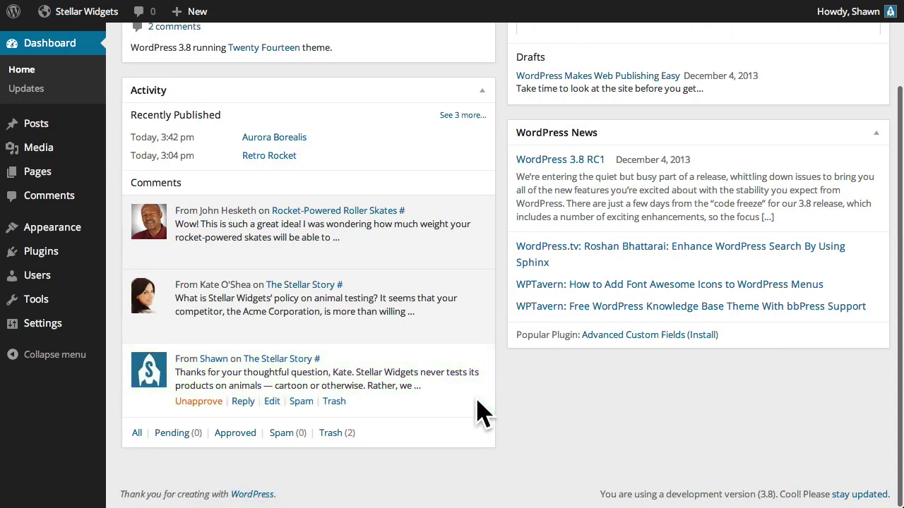
Open The Stellar Story post and scroll through its comments to the Leave a Reply form
left_click(339, 285)
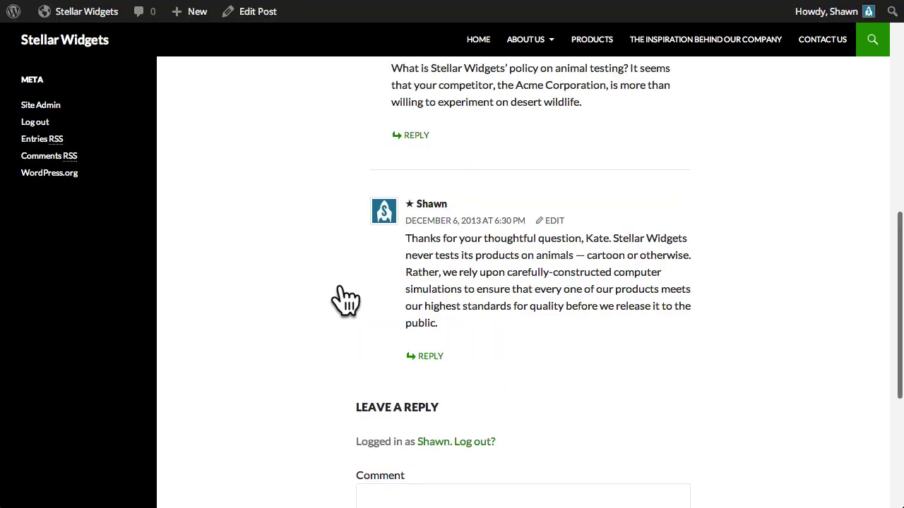
scroll(323, 305, "up", 3)
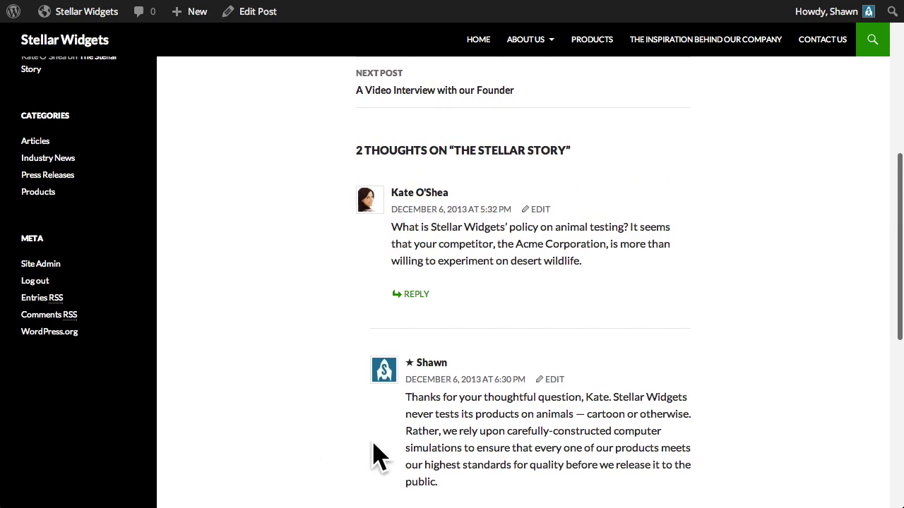
scroll(332, 456, "down", 1)
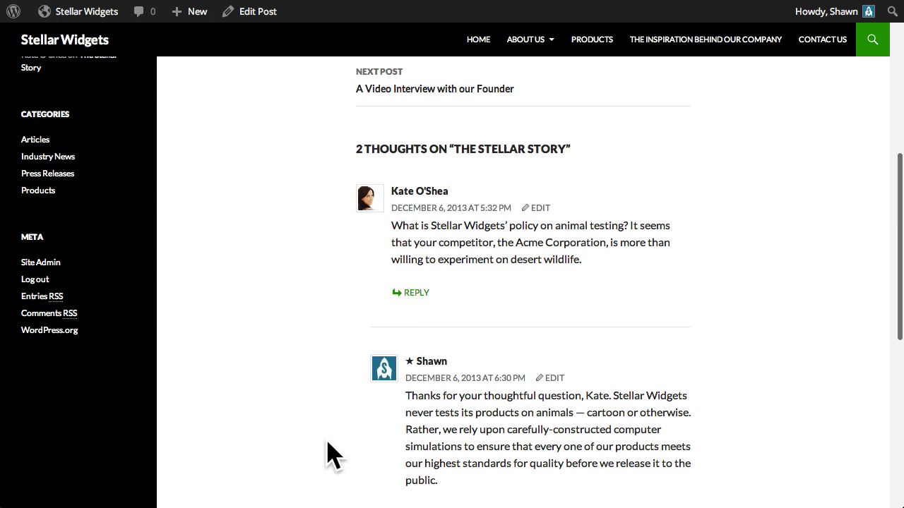
scroll(331, 456, "down", 8)
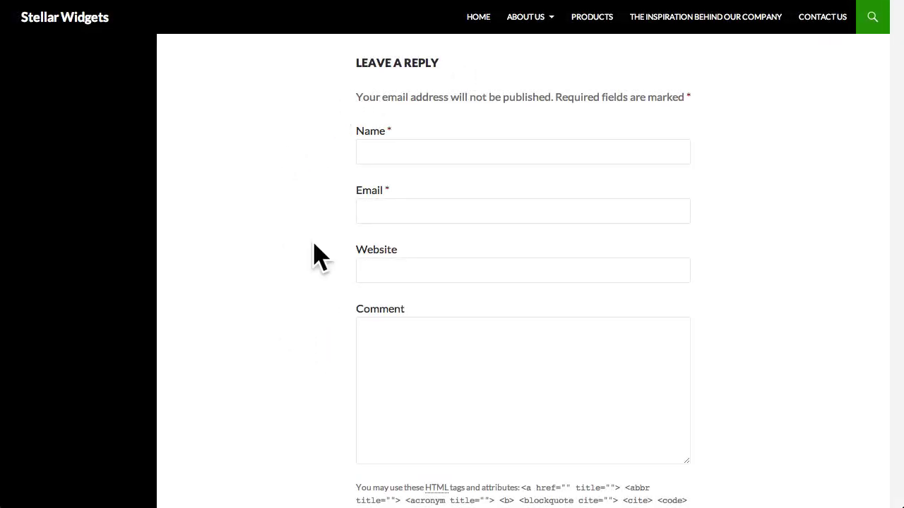
left_click(408, 148)
left_click(412, 212)
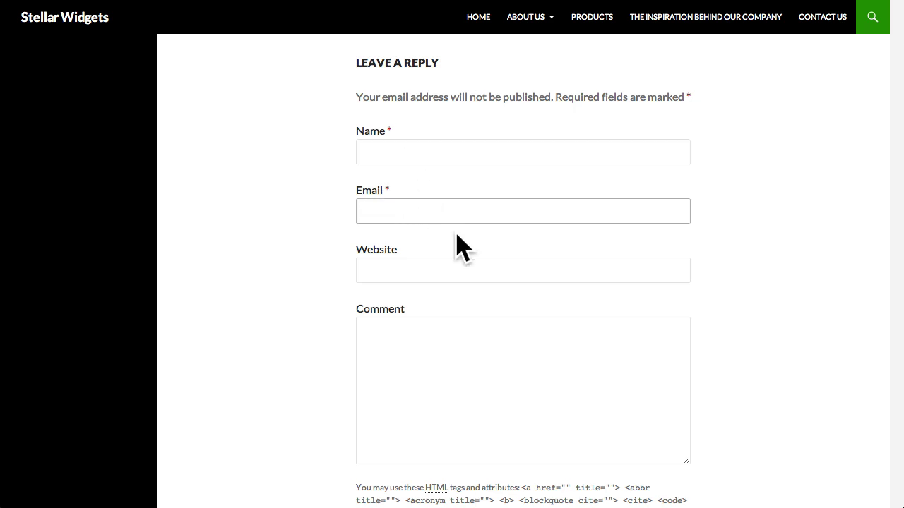
scroll(327, 276, "down", 3)
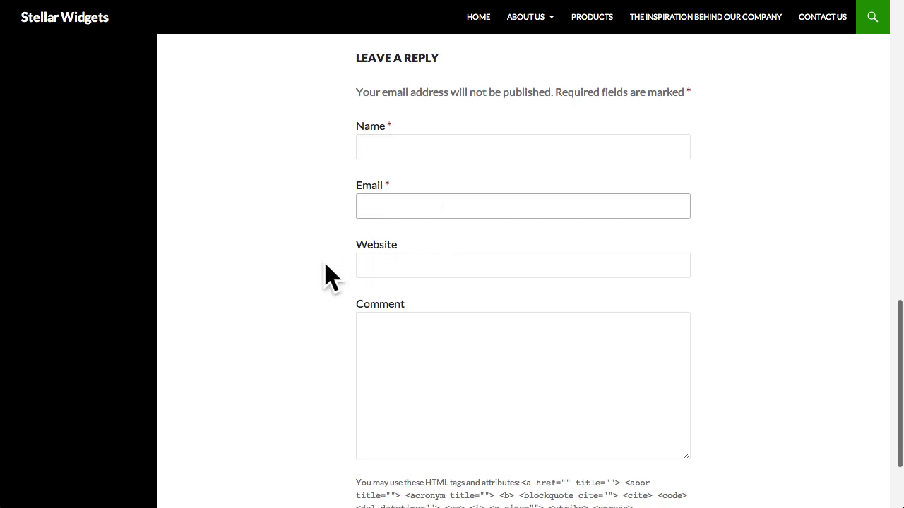
scroll(321, 290, "down", 1)
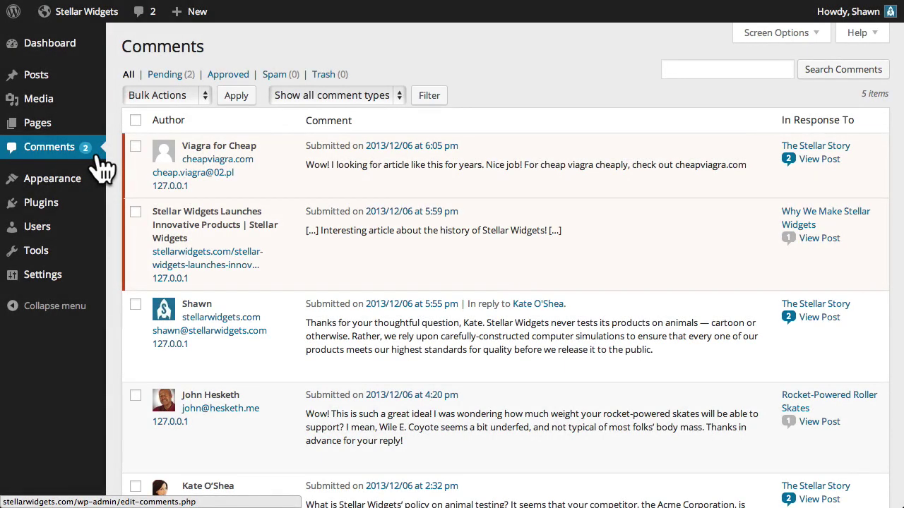
Show the Bulk Actions options above the comments list
mouse_move(225, 176)
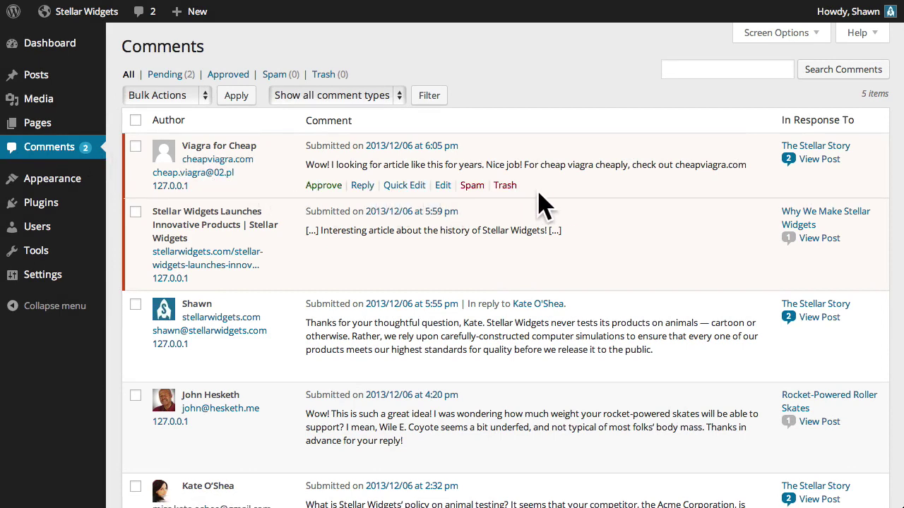
left_click(204, 96)
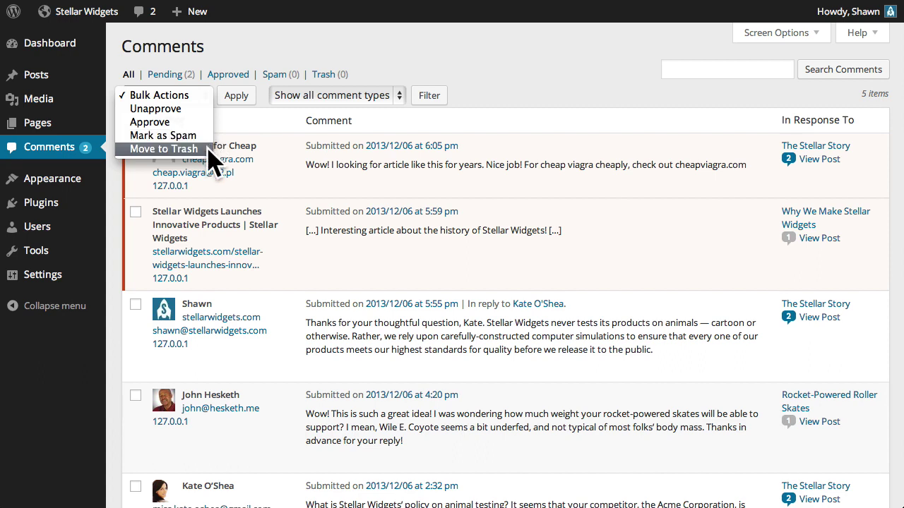
Filter the comments list to Pings and approve the Stellar Widgets Launches Innovative Products pingback
left_click(243, 135)
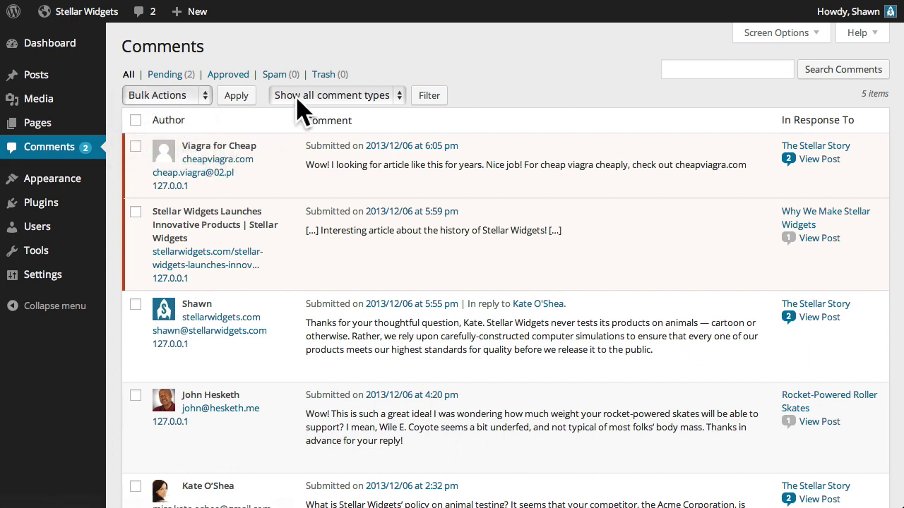
left_click(295, 99)
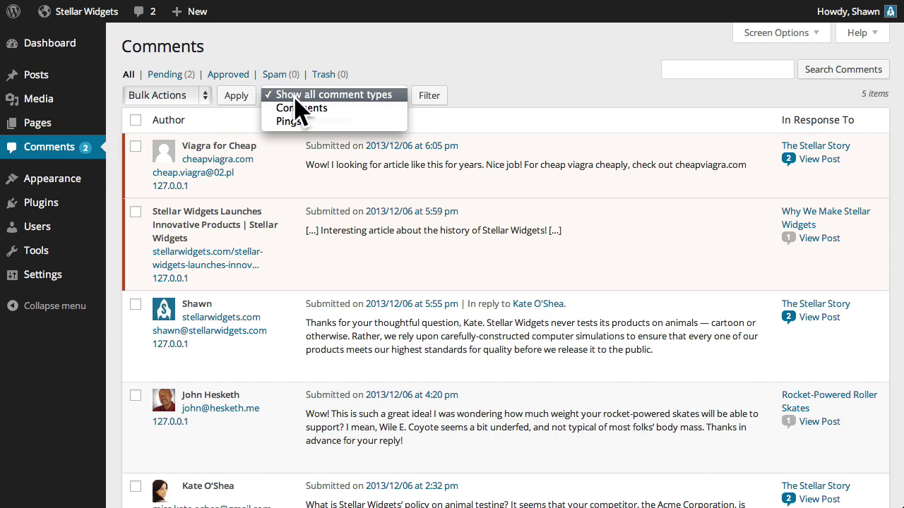
left_click(370, 110)
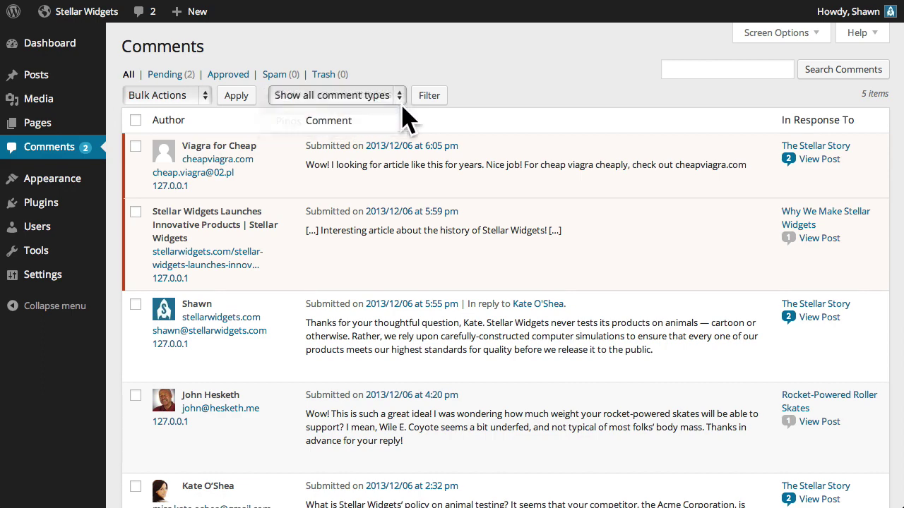
left_click(432, 97)
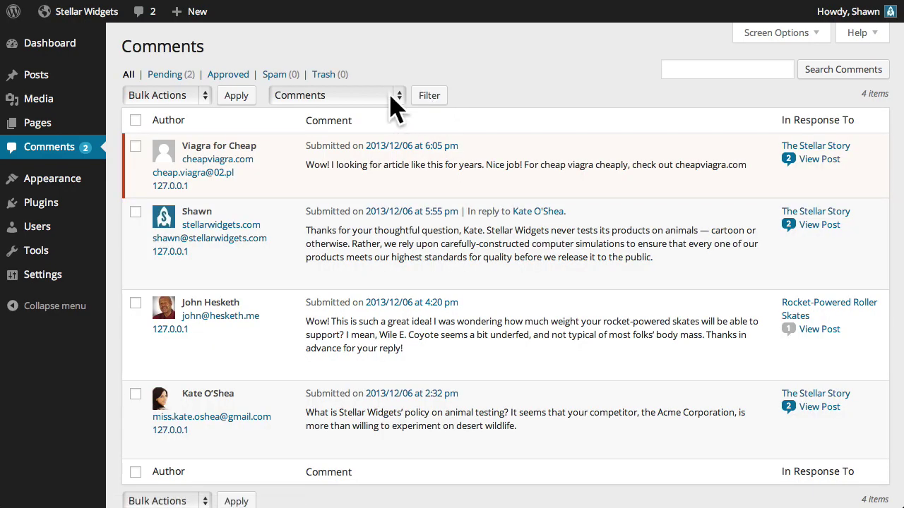
left_click(383, 95)
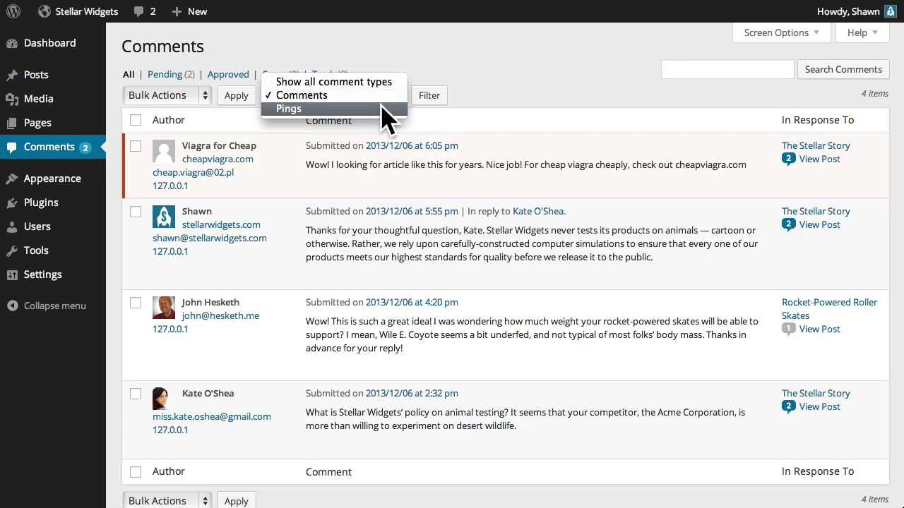
left_click(383, 109)
left_click(428, 99)
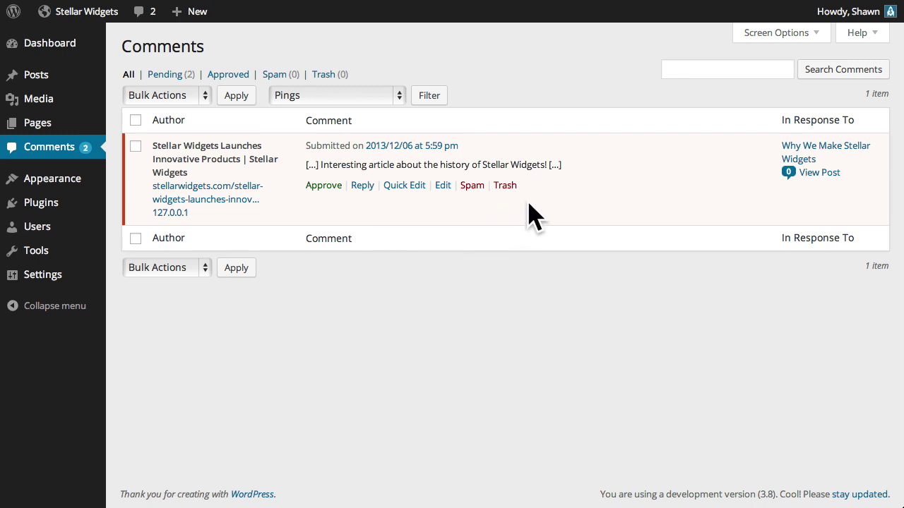
left_click(324, 186)
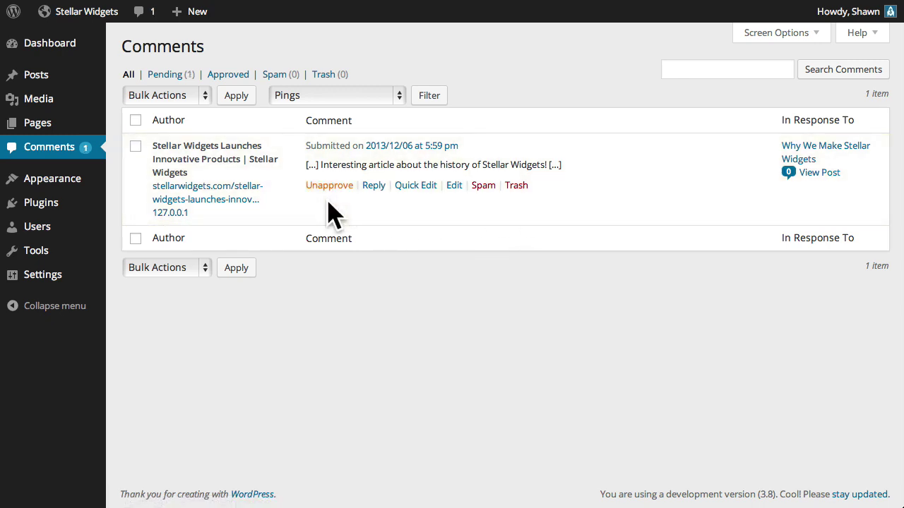
left_click(420, 146)
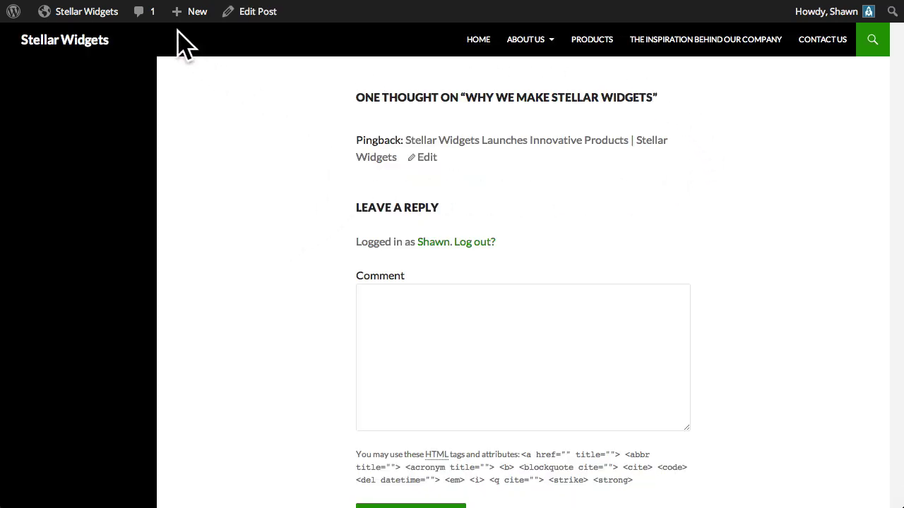
Back in the comments list, mark the Viagra for Cheap comment as spam
left_click(149, 17)
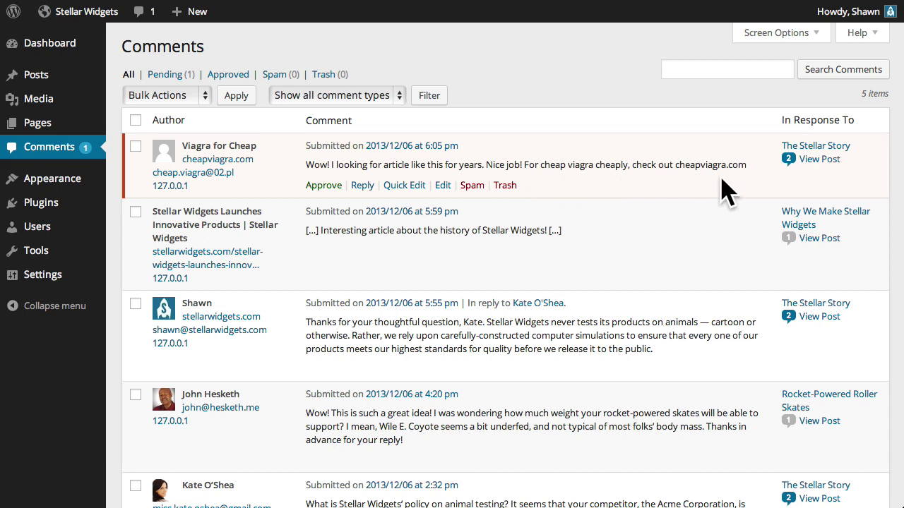
left_click(474, 188)
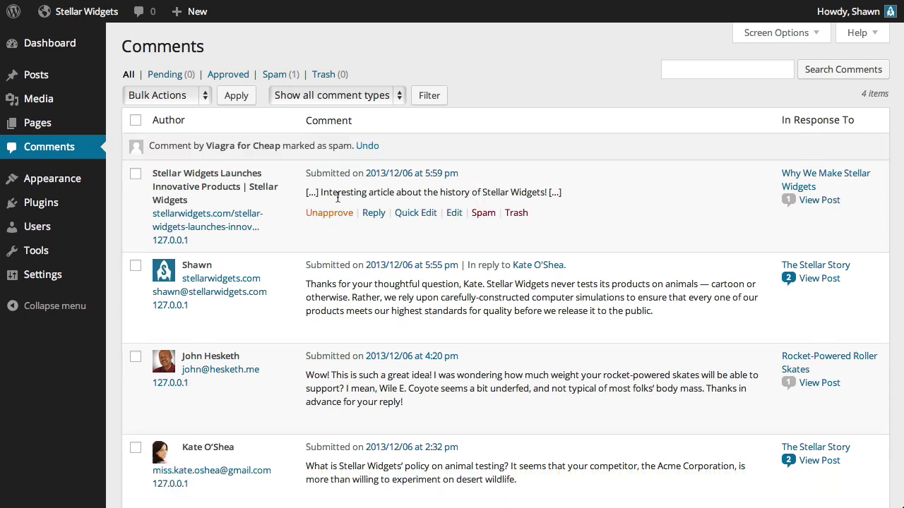
mouse_move(41, 289)
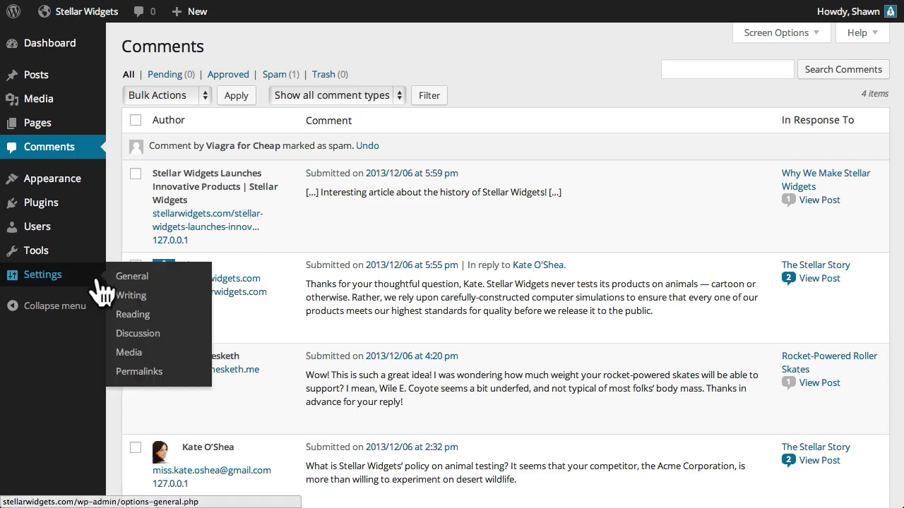
left_click(185, 335)
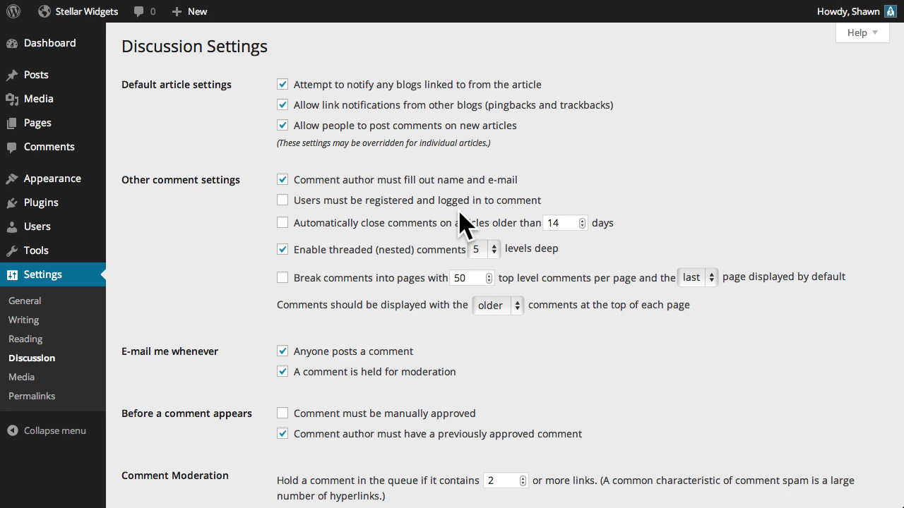
left_click(283, 247)
left_click(493, 250)
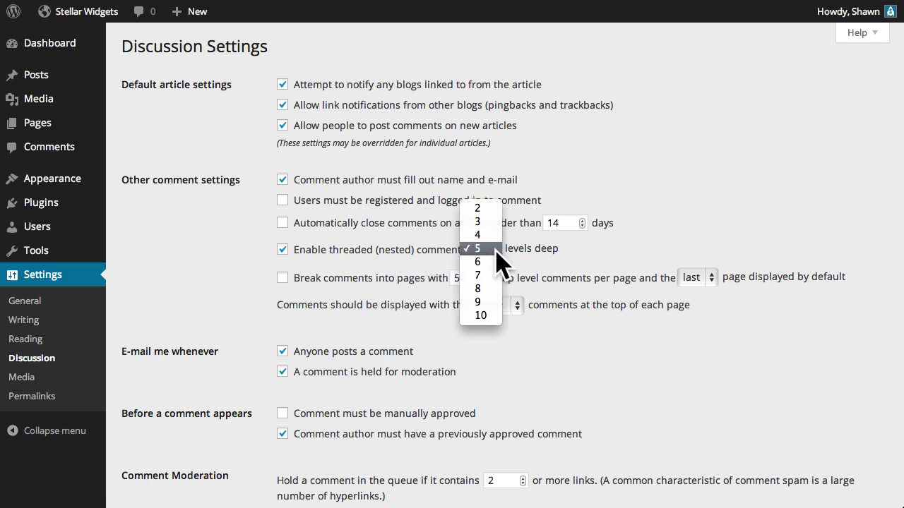
left_click(572, 263)
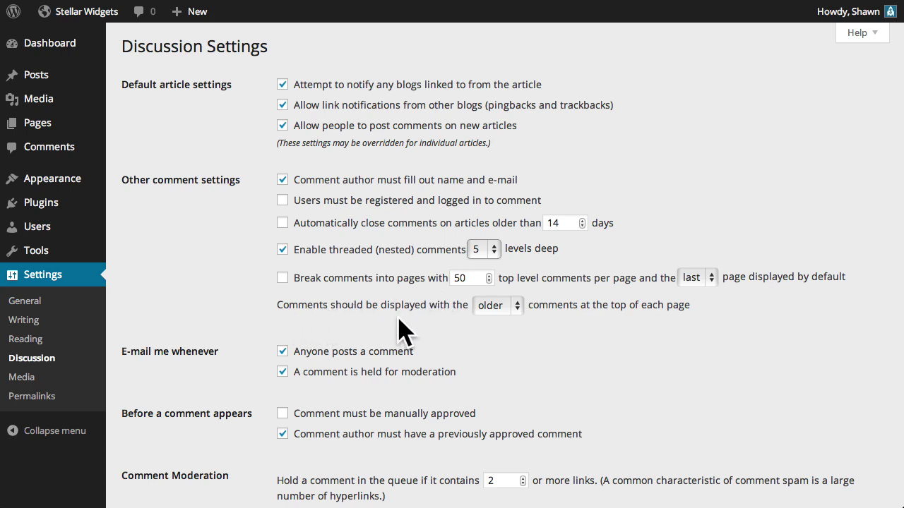
left_click(518, 306)
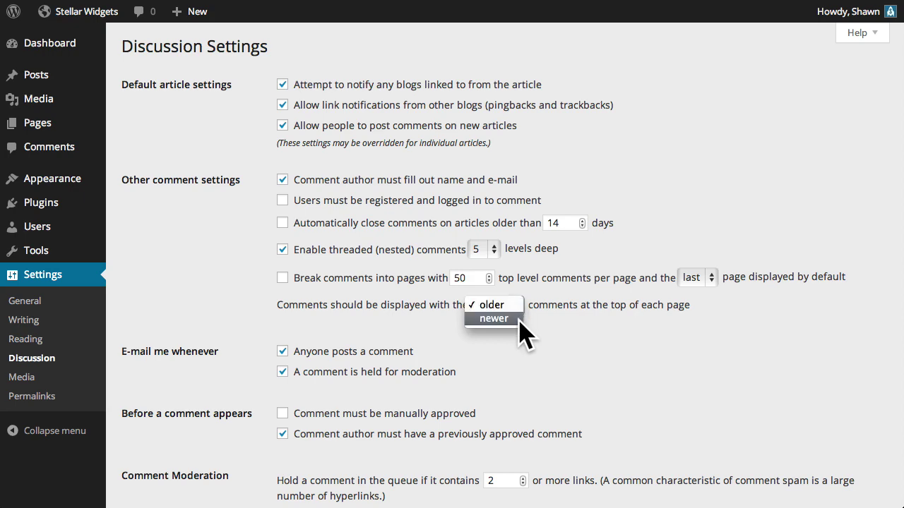
left_click(518, 305)
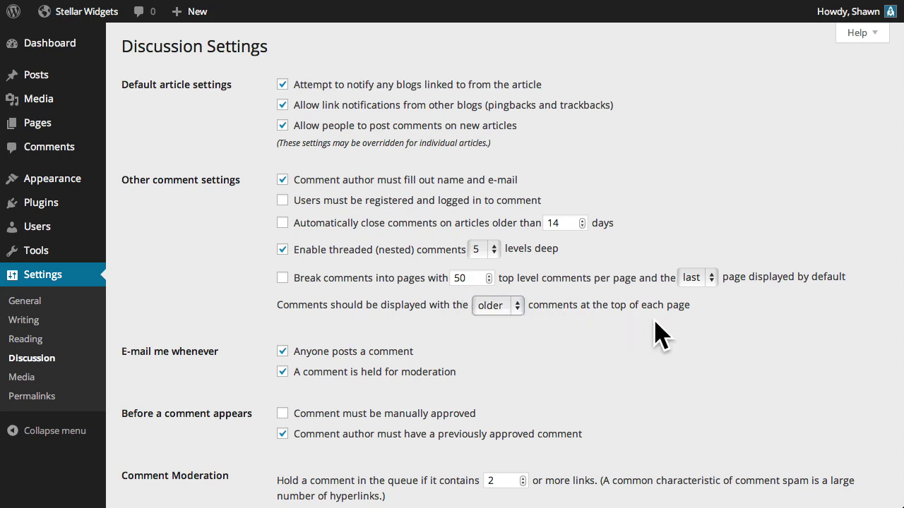
scroll(248, 338, "down", 3)
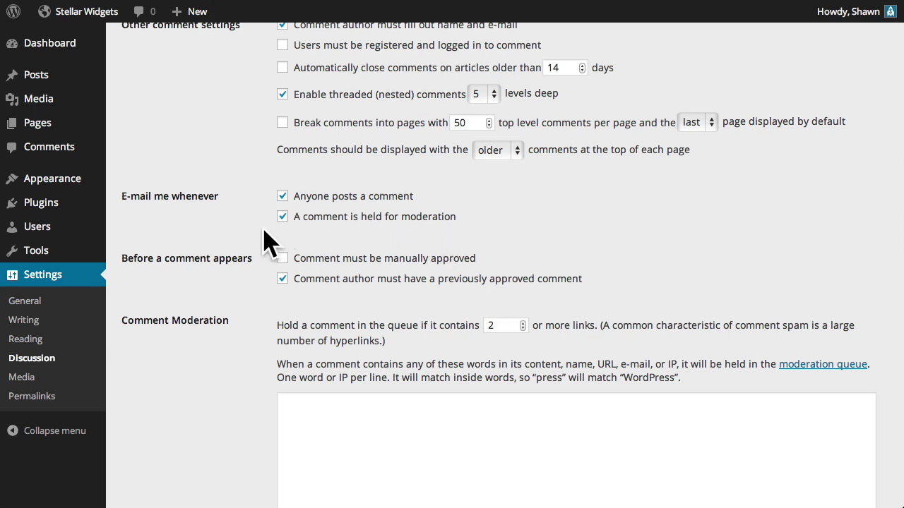
scroll(311, 237, "down", 4)
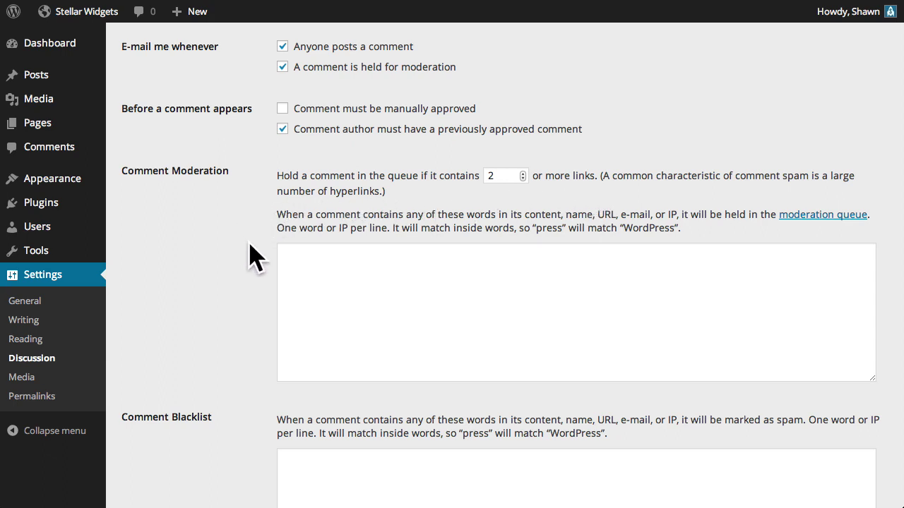
left_click(309, 271)
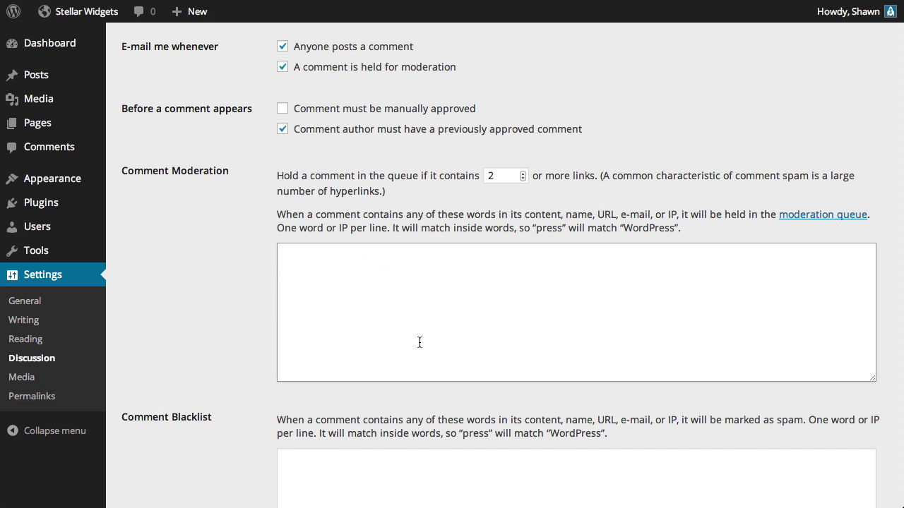
Paste the spam word list, including wholesale-cheap and zithromax, into the Comment Blacklist
left_click(256, 317)
scroll(253, 318, "down", 5)
left_click(307, 246)
key("ctrl+v")
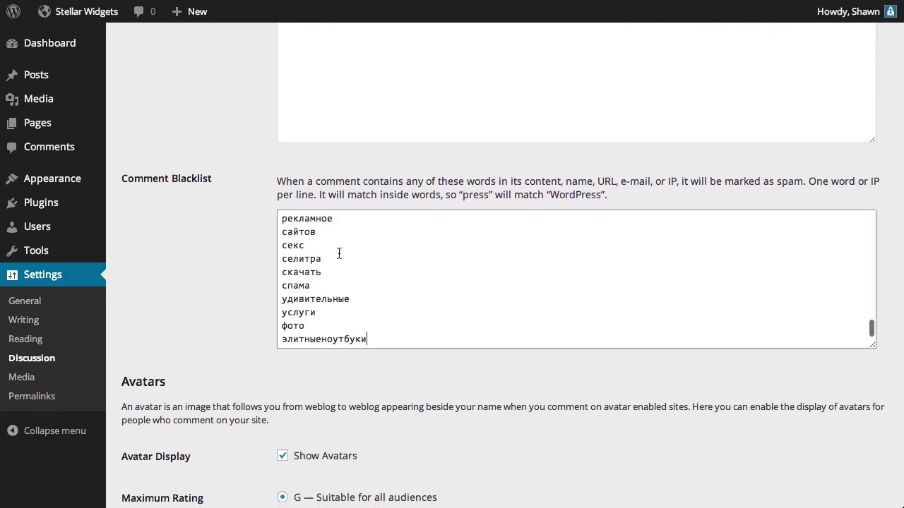
scroll(378, 266, "up", 10)
scroll(378, 266, "up", 15)
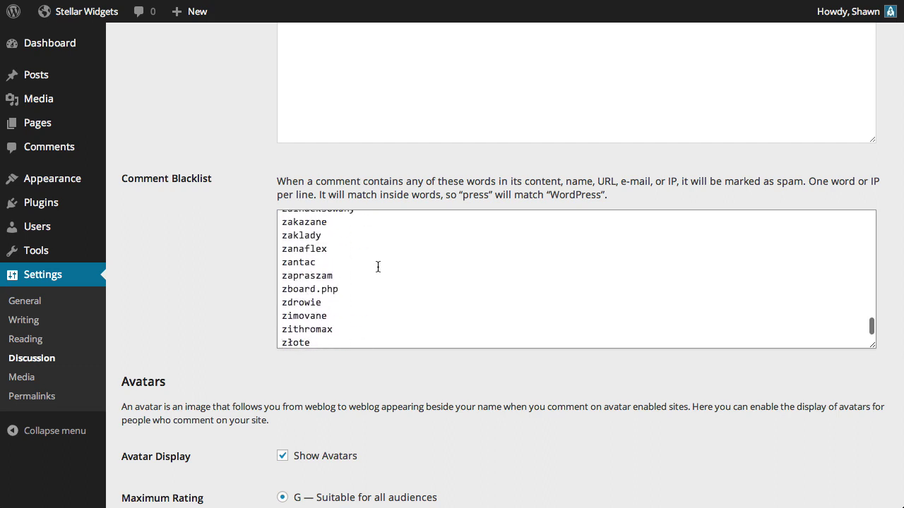
scroll(378, 266, "up", 15)
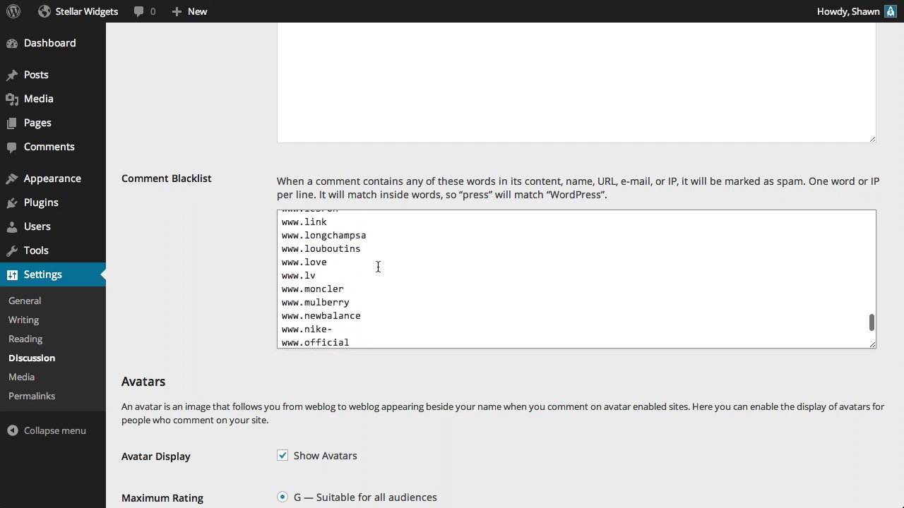
scroll(377, 267, "up", 1)
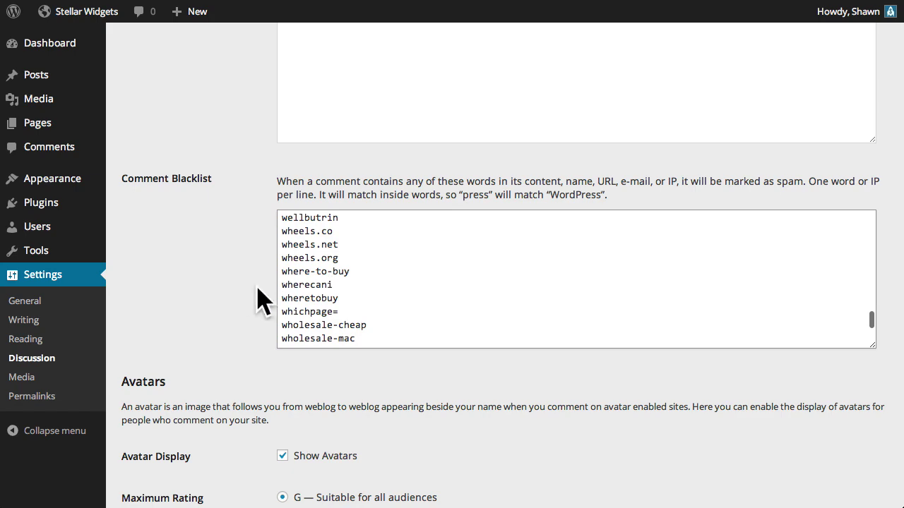
scroll(240, 302, "down", 6)
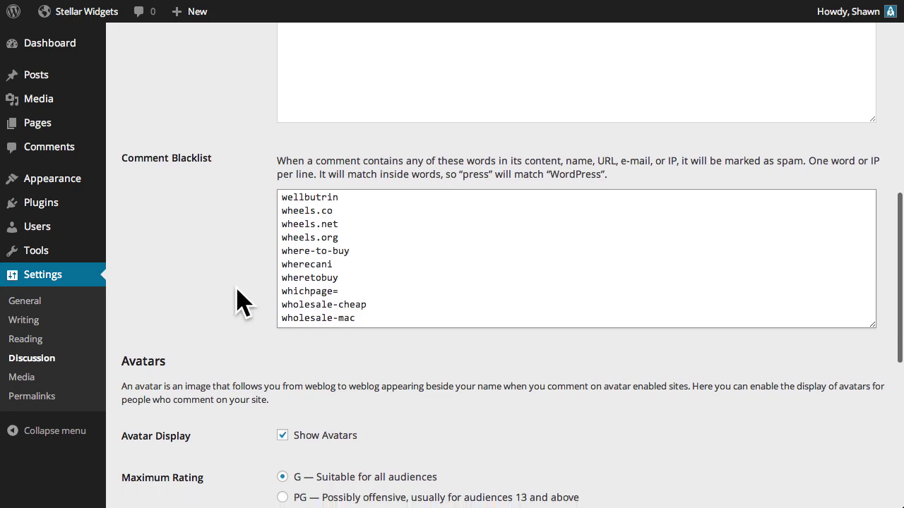
scroll(240, 302, "down", 4)
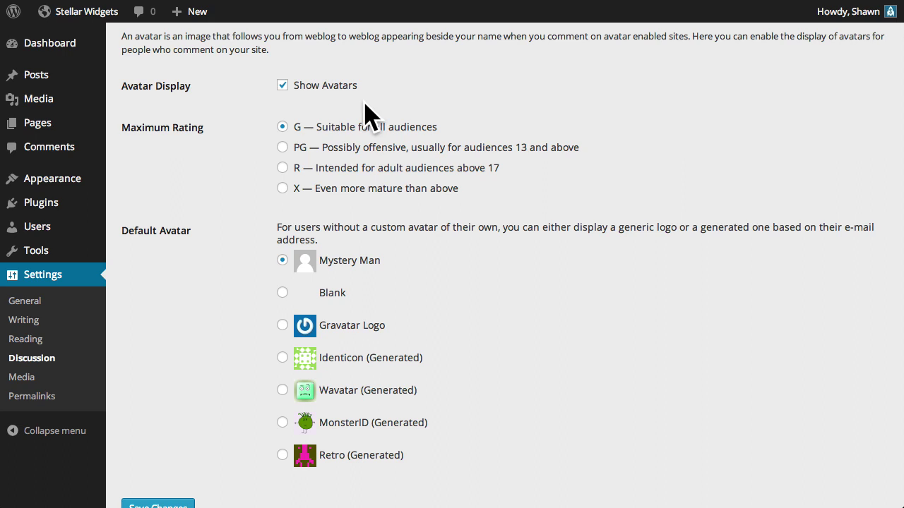
scroll(254, 141, "down", 1)
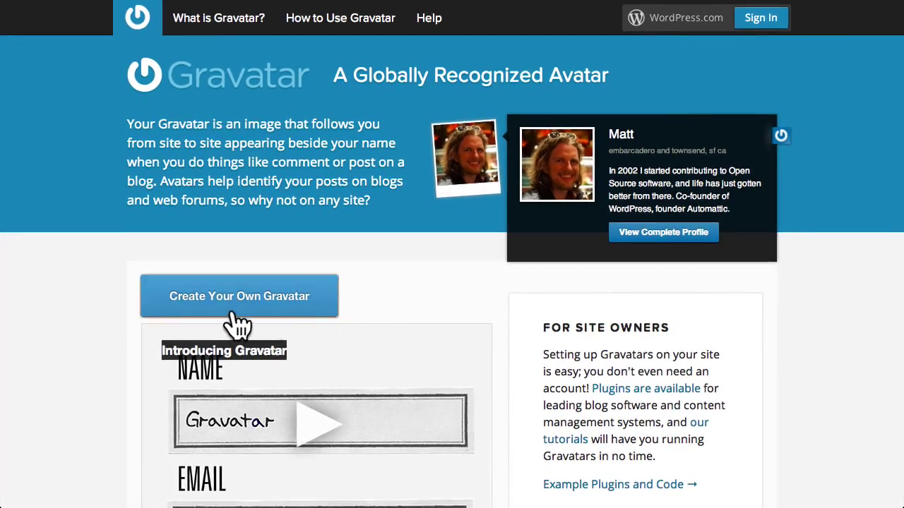
Choose Create Your Own Gravatar on gravatar.com to reach the WordPress.com sign-up page
left_click(318, 311)
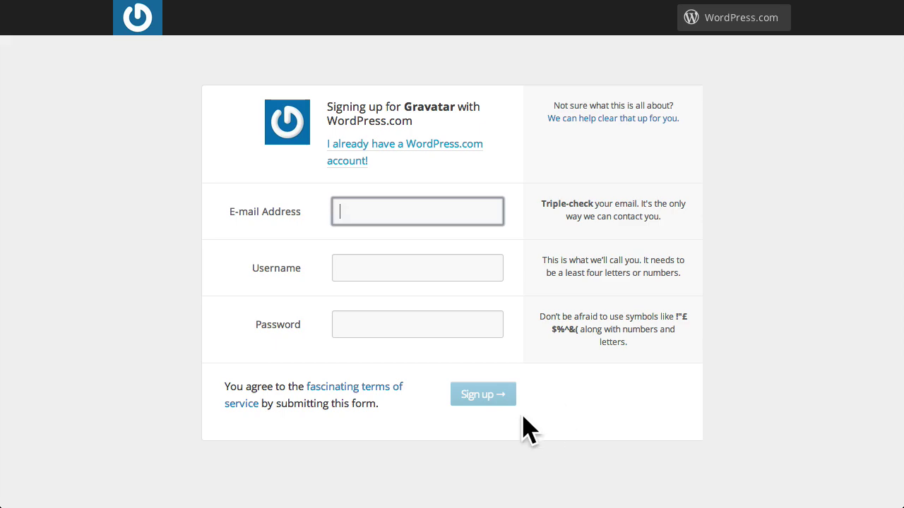